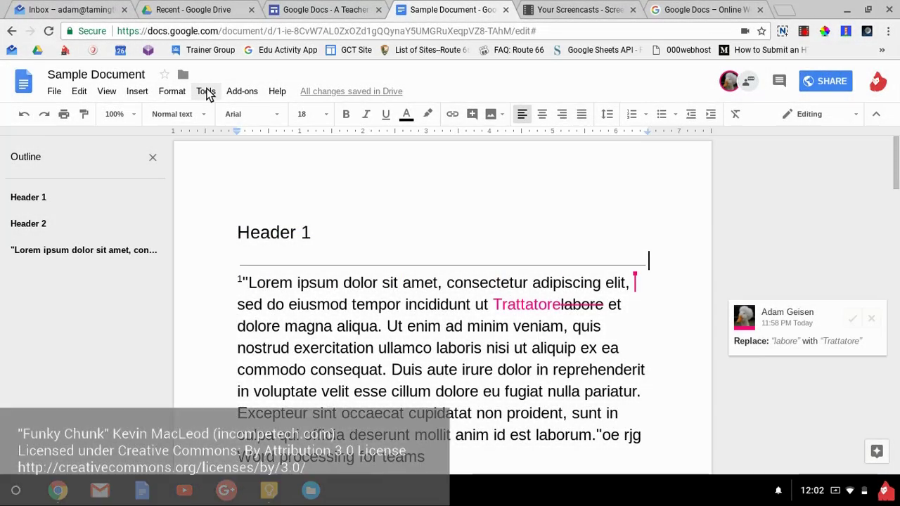
- View the spelling options and check the document's word count, closing the summary when done
left_click(206, 91)
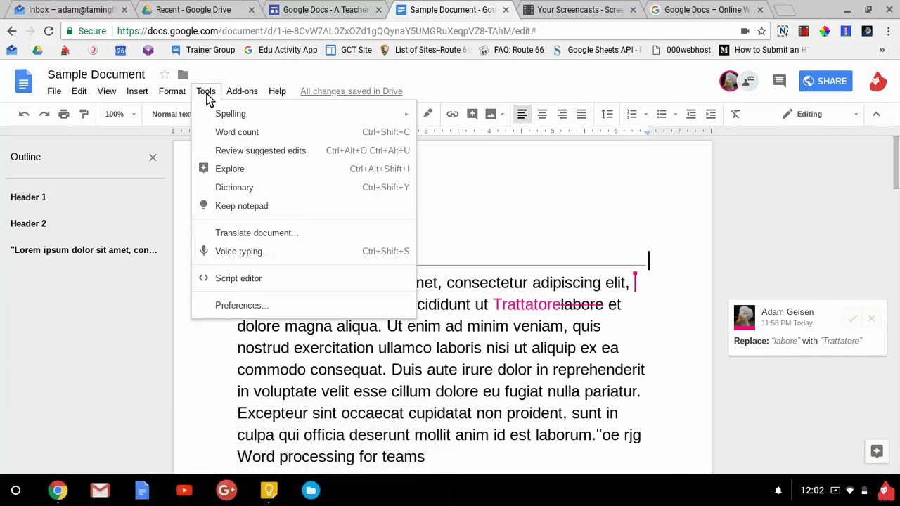
mouse_move(246, 117)
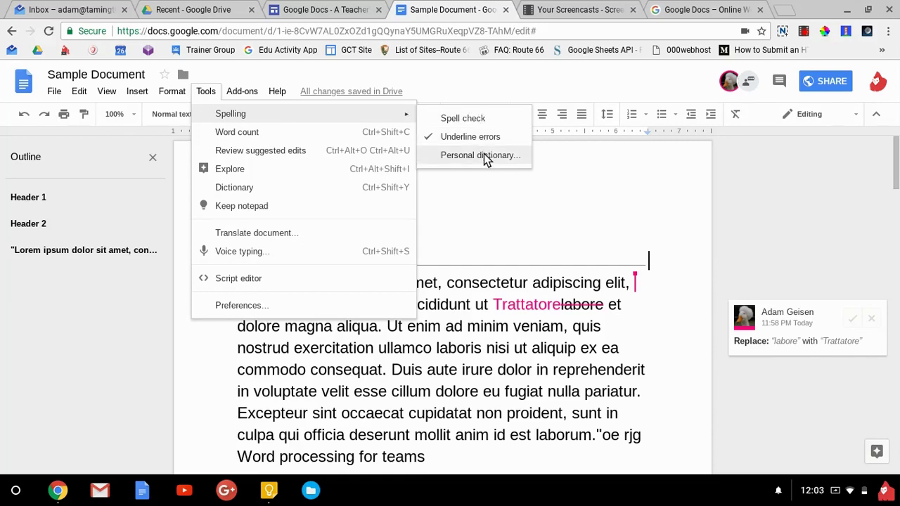
left_click(312, 138)
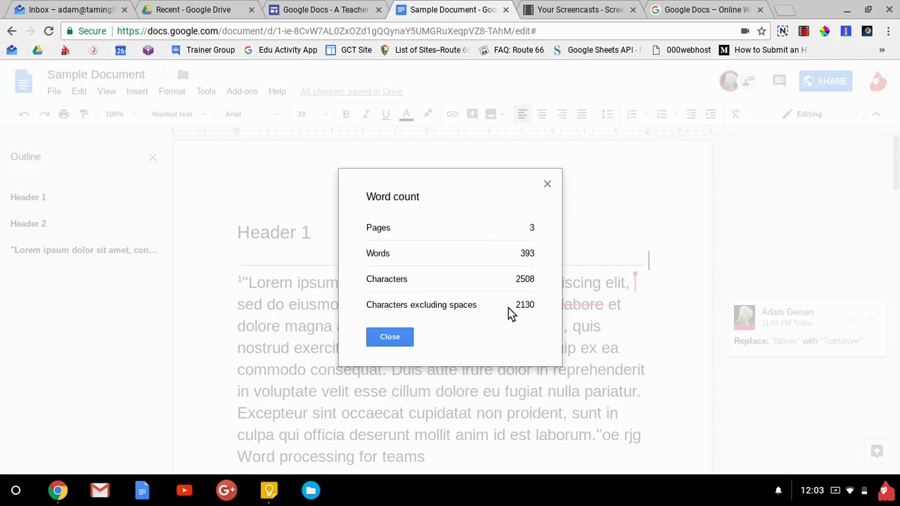
left_click(390, 337)
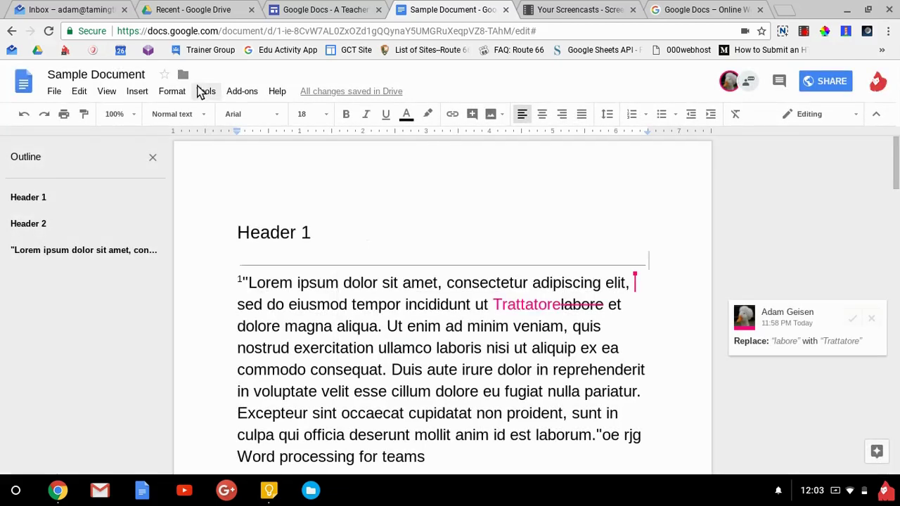
- Review the suggested edits and accept the one replacing "labore" with "Trattatore"
left_click(204, 91)
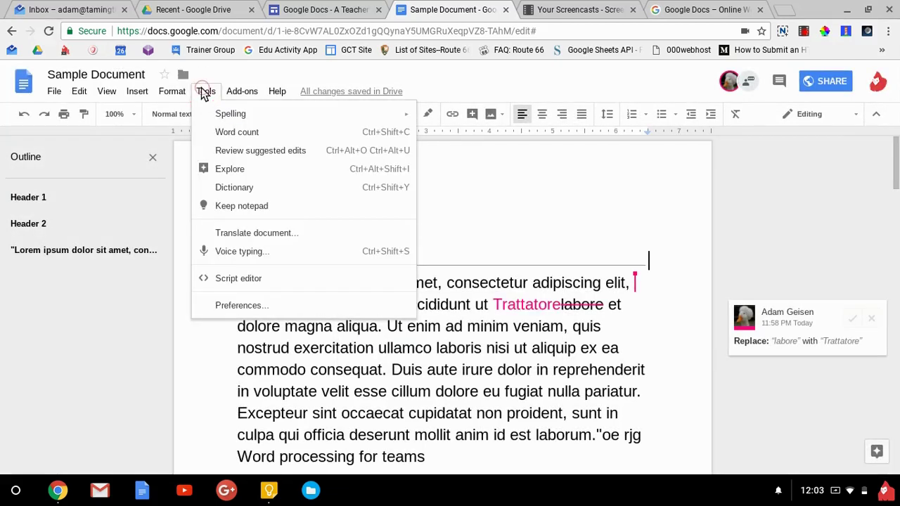
left_click(274, 160)
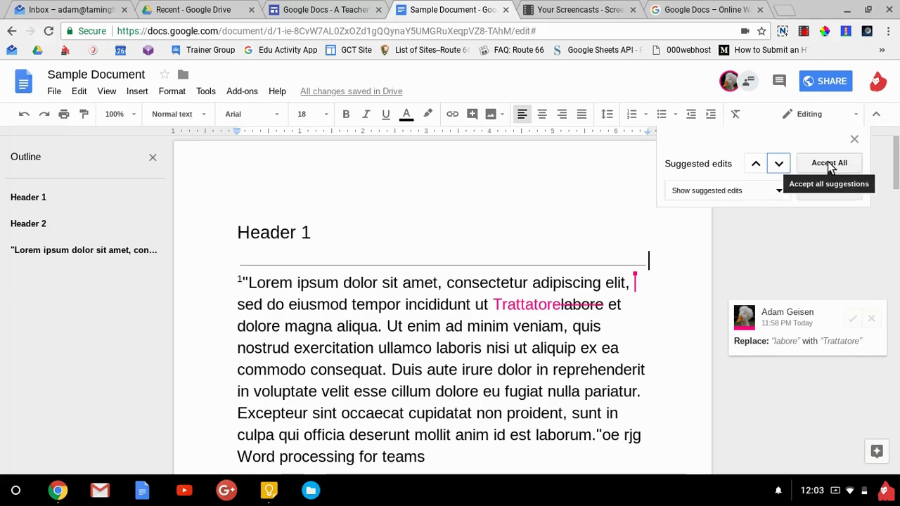
left_click(778, 163)
left_click(756, 164)
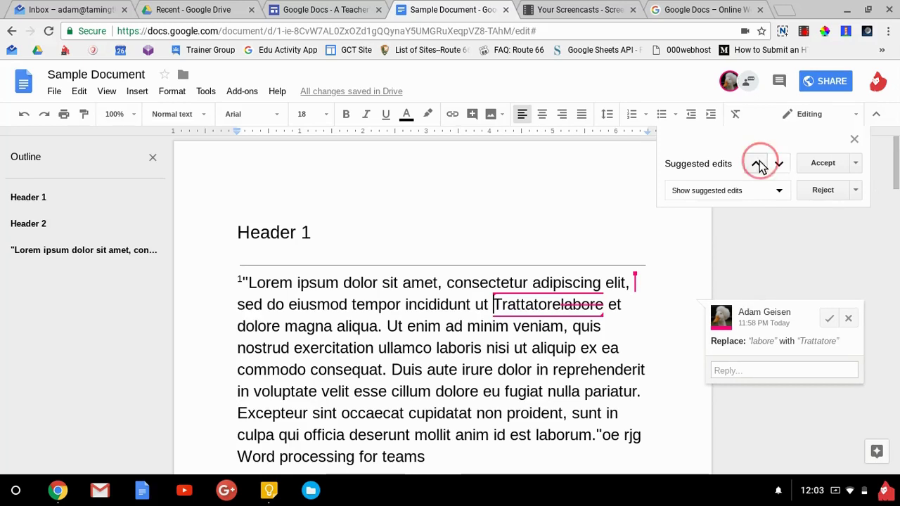
left_click(821, 164)
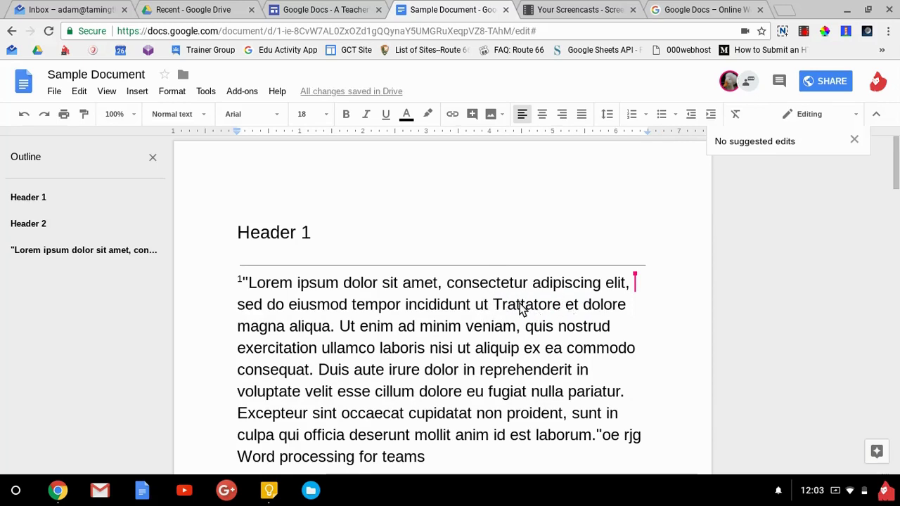
- Open Explore and search docs and the web for "puppies"
left_click(207, 94)
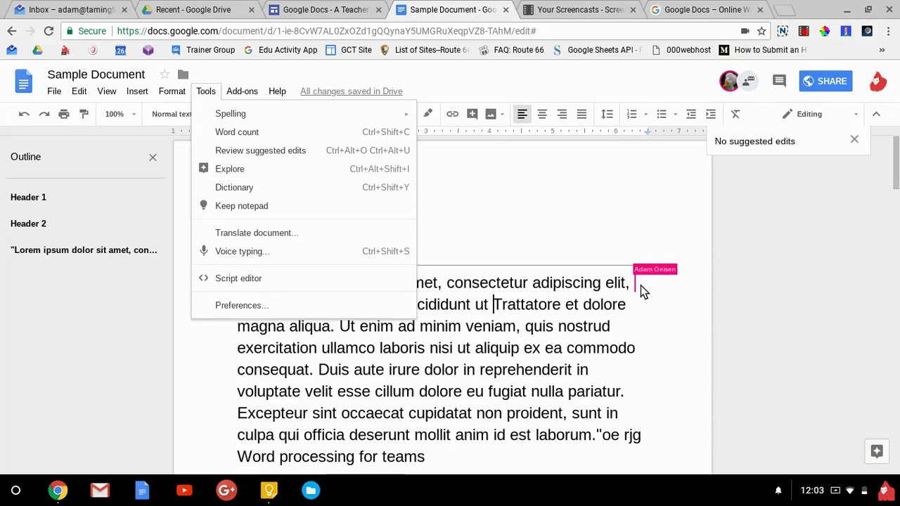
left_click(866, 454)
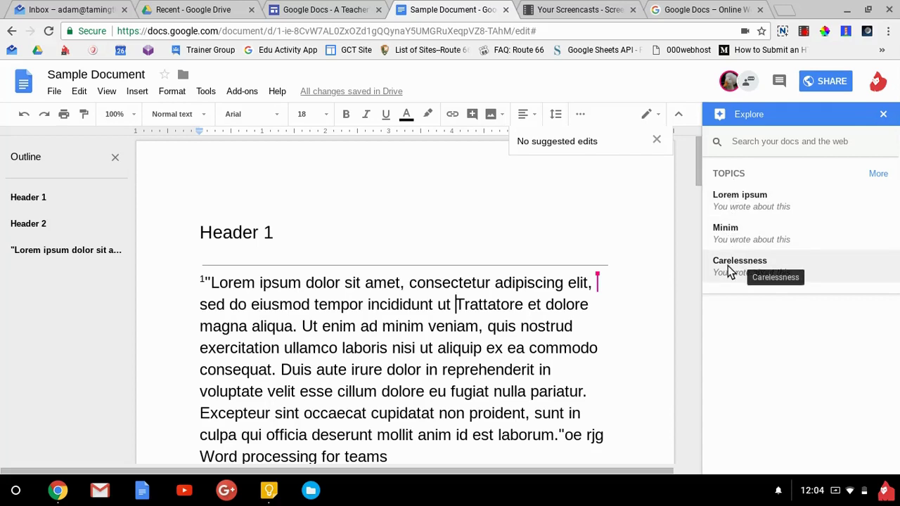
left_click(751, 141)
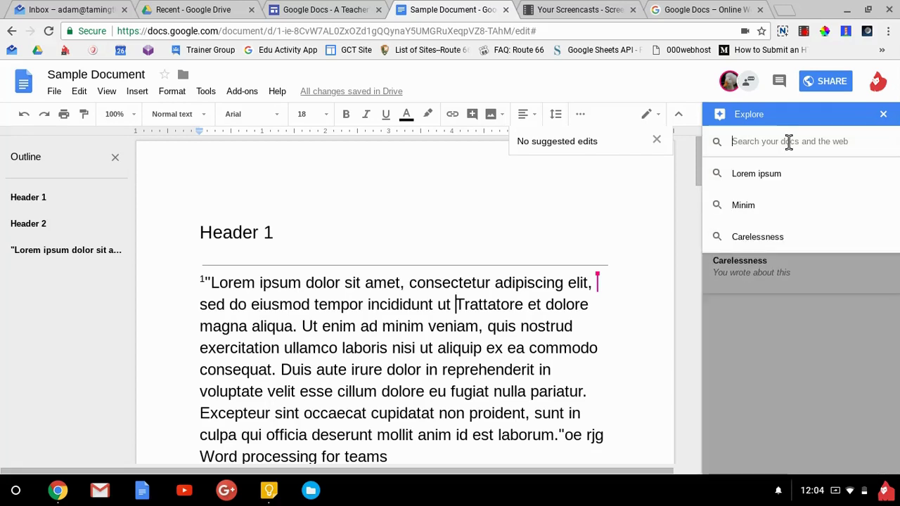
type("puppies")
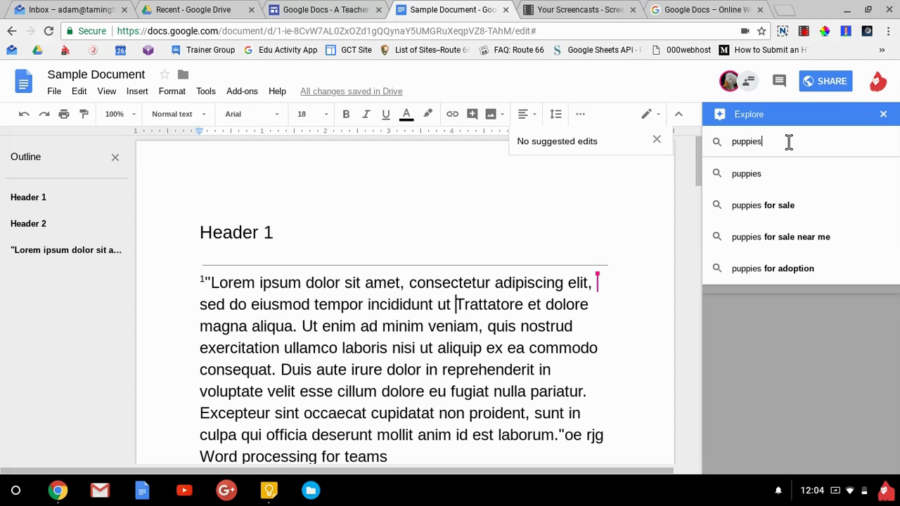
key("Return")
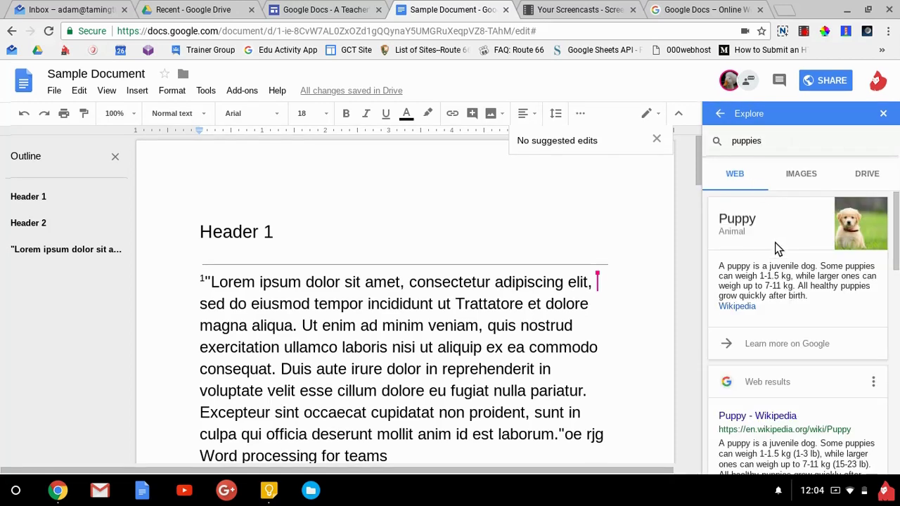
- Browse the web results, open "Puppies For Sale | PuppySpot" and return to the document
scroll(743, 242, "down", 5)
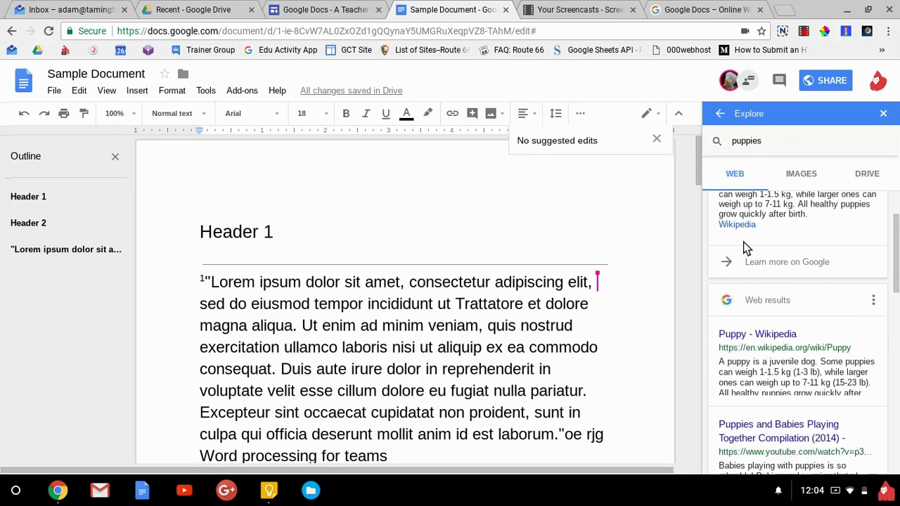
scroll(743, 242, "down", 3)
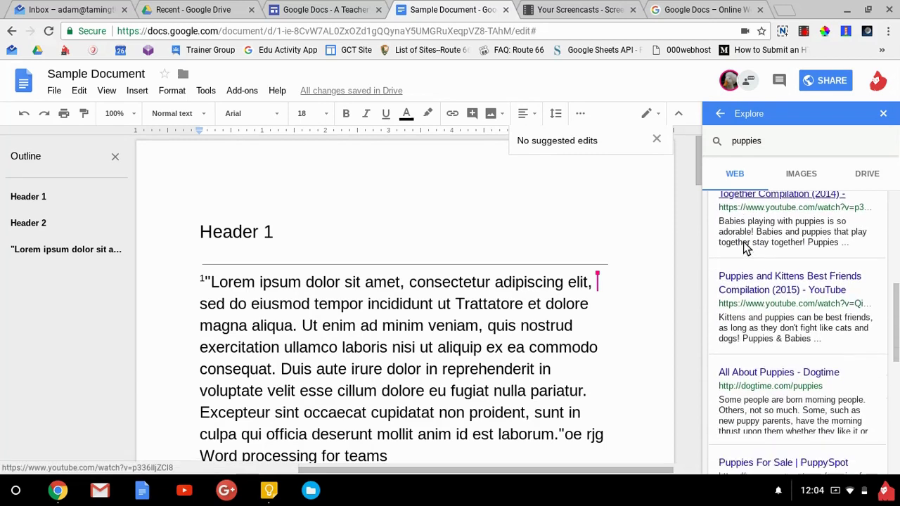
scroll(743, 248, "down", 3)
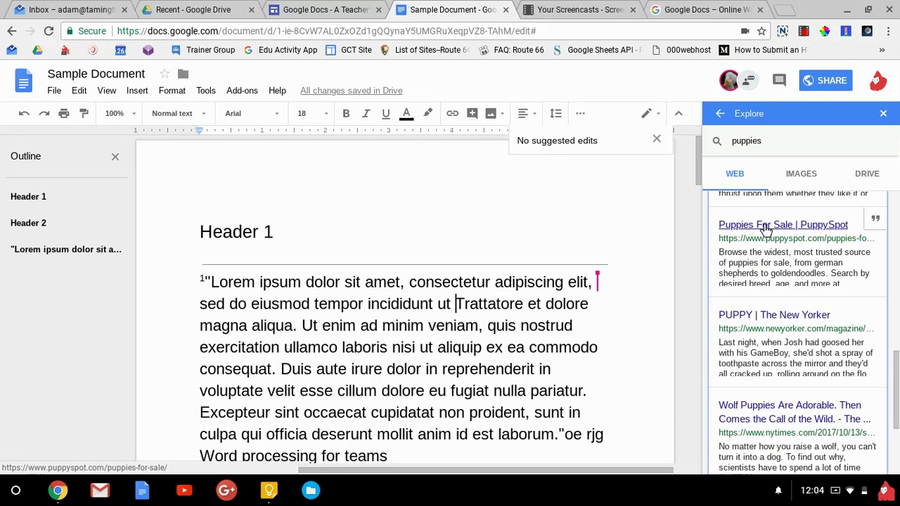
left_click(762, 226)
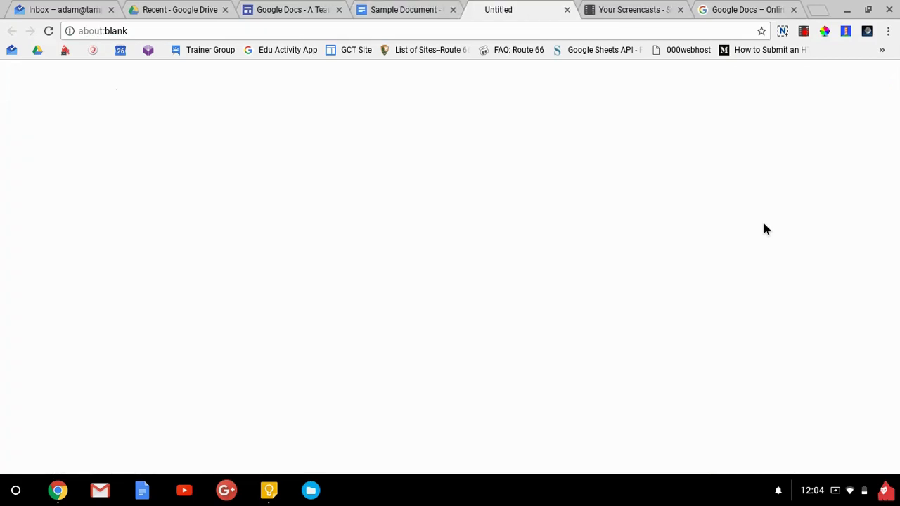
left_click(566, 10)
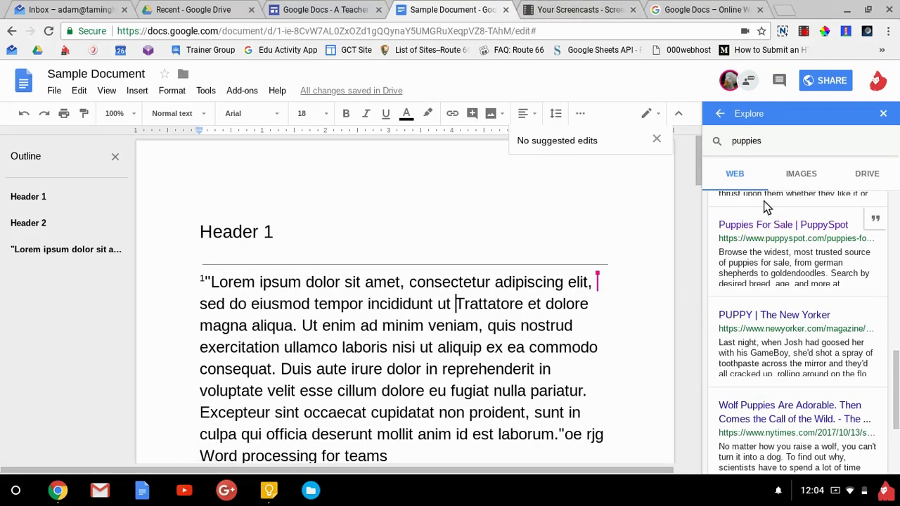
- Insert the "Puppies For Sale | PuppySpot" result as a link above the first paragraph, cite it as a footnote and check the citation
left_click_drag(764, 226, 618, 265)
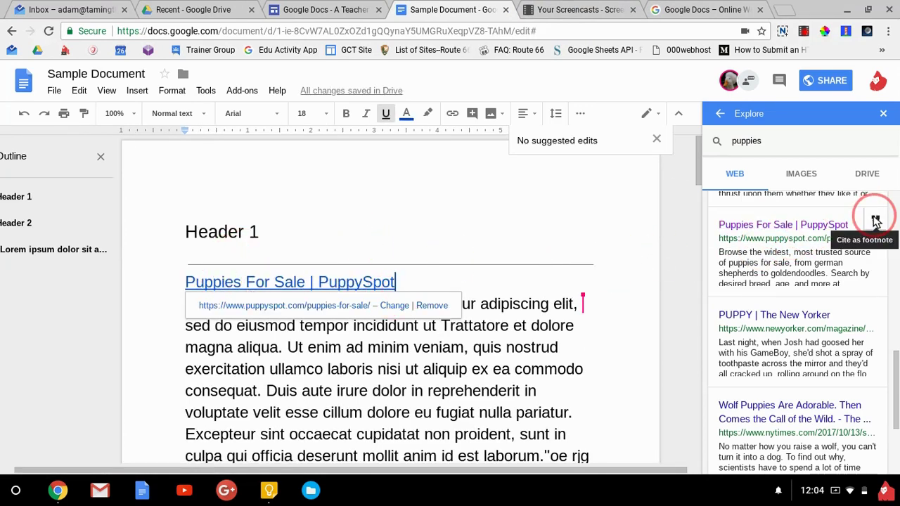
left_click(875, 219)
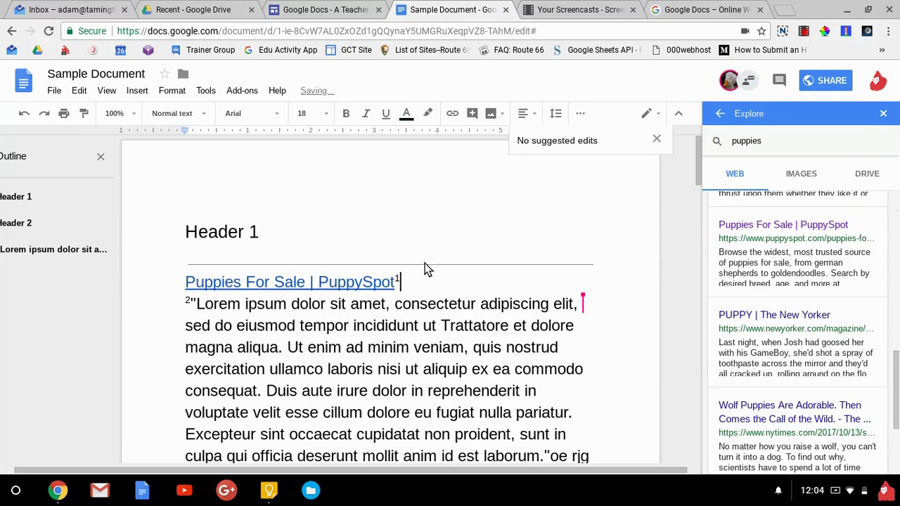
scroll(439, 282, "down", 5)
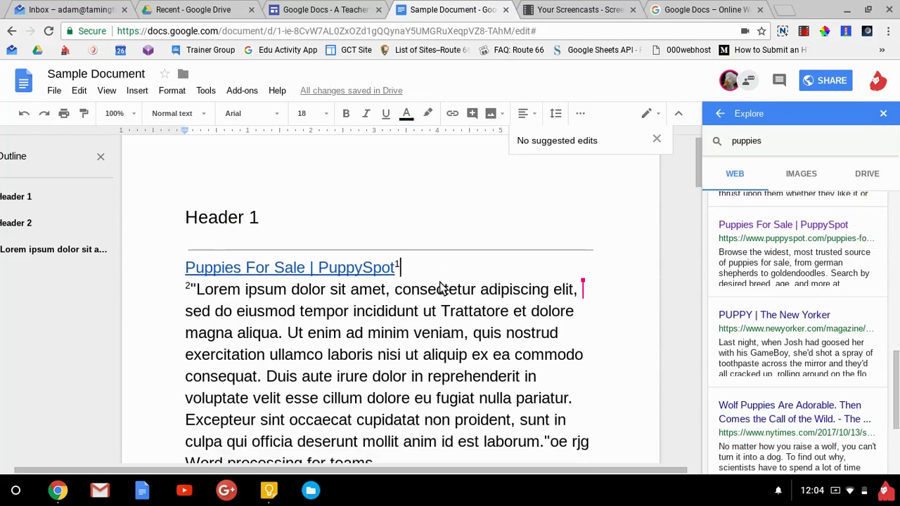
scroll(439, 282, "down", 3)
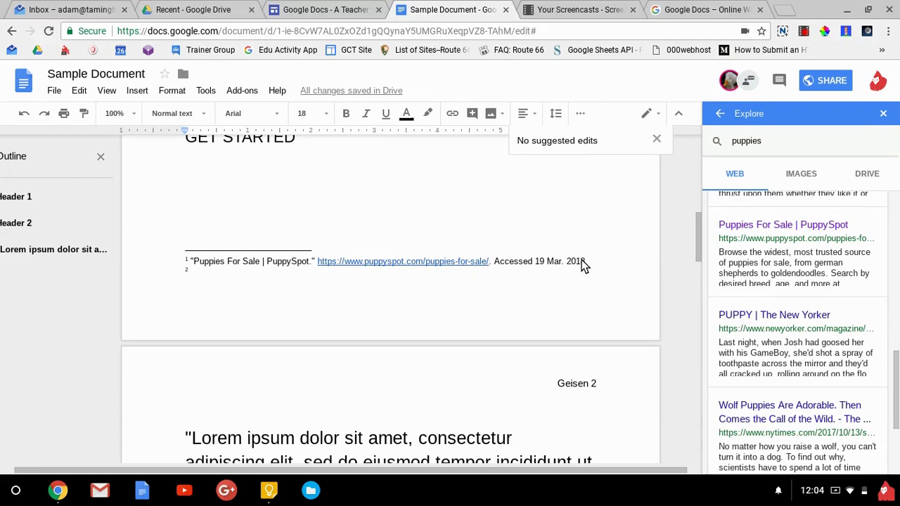
scroll(627, 273, "up", 1)
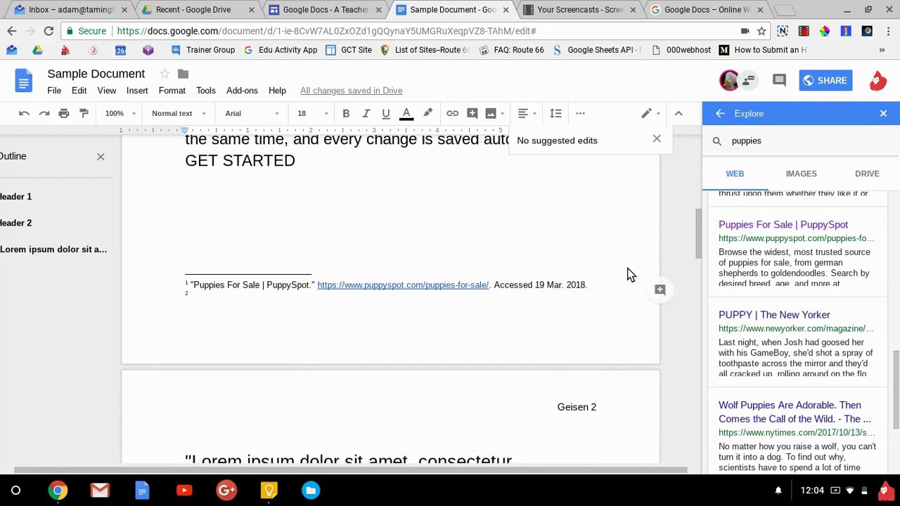
scroll(627, 267, "up", 1)
scroll(355, 295, "up", 5)
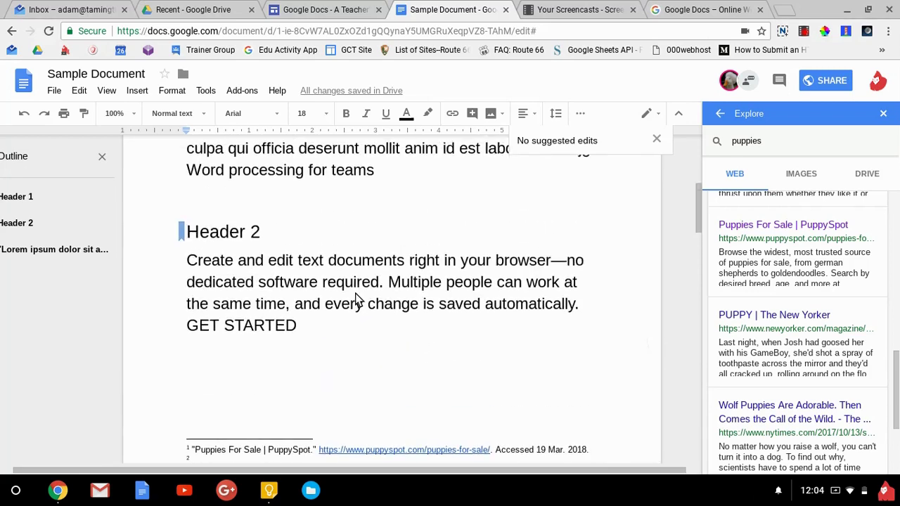
scroll(355, 295, "up", 5)
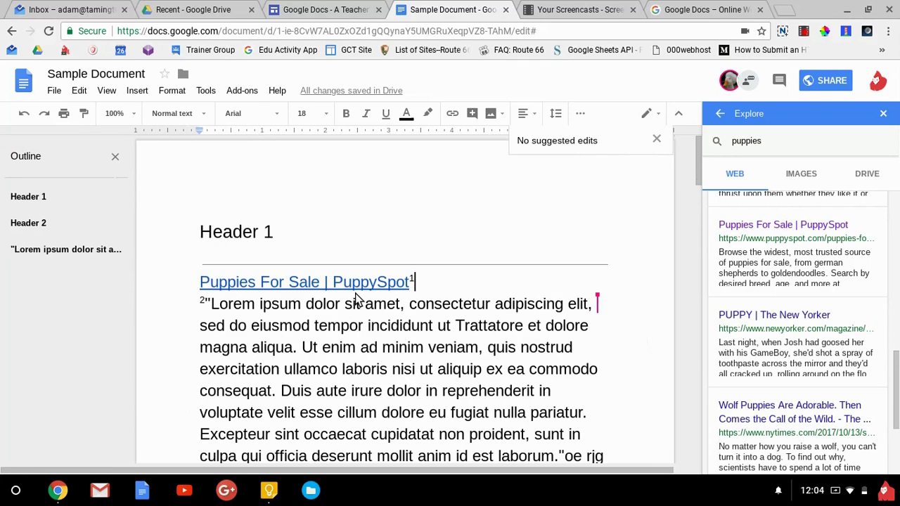
- Insert the Explore image of two brown-and-white puppies below Header 1 and shrink it to a bit over half the text width
left_click(805, 174)
left_click_drag(722, 235, 437, 226)
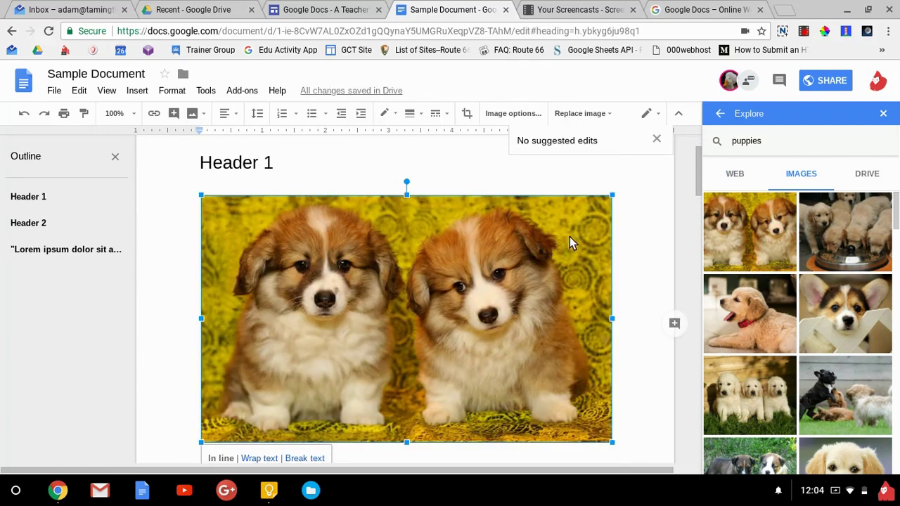
left_click_drag(612, 196, 398, 304)
- Check the Drive results for "puppies", then close Explore and the suggested edits box
left_click(859, 180)
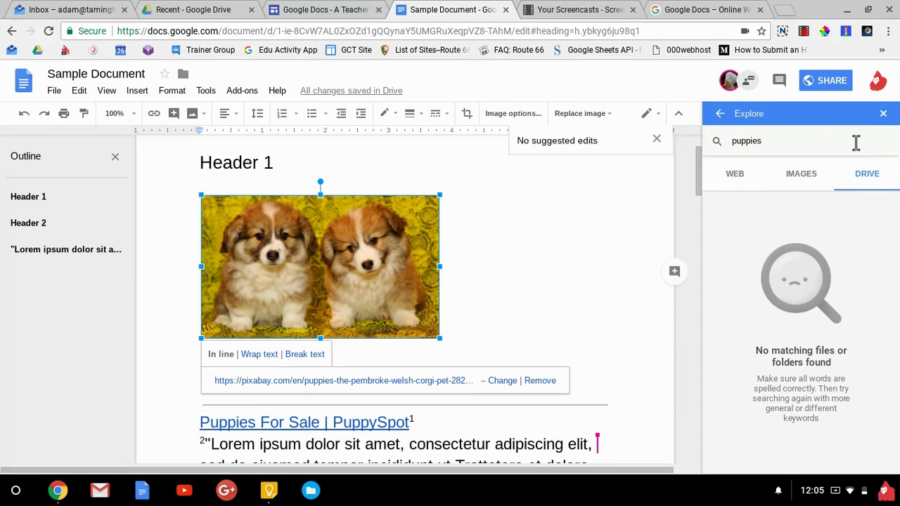
left_click(882, 114)
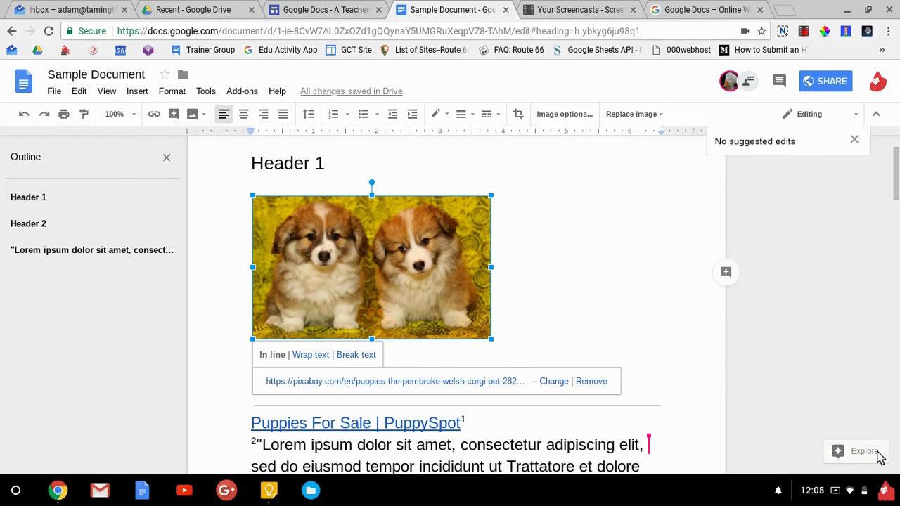
left_click(854, 140)
- Look up the word "puppies" in the document's dictionary
left_click(206, 94)
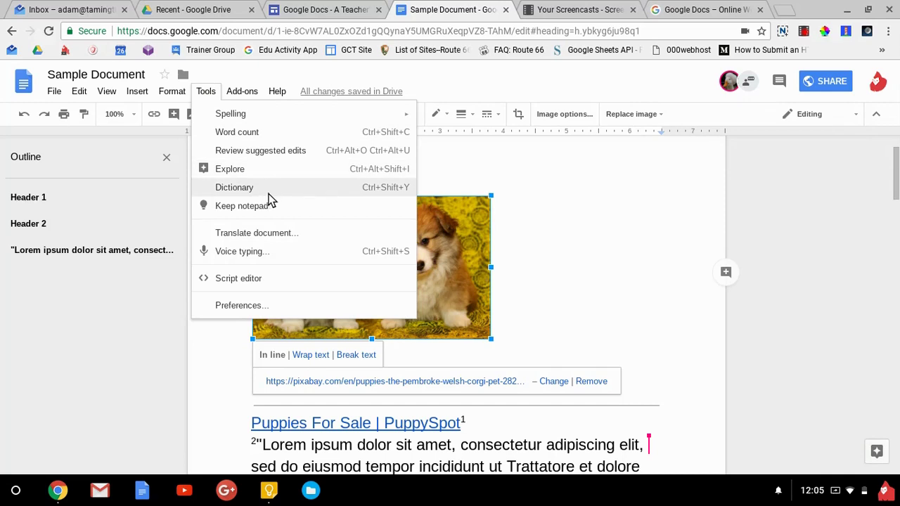
left_click(295, 190)
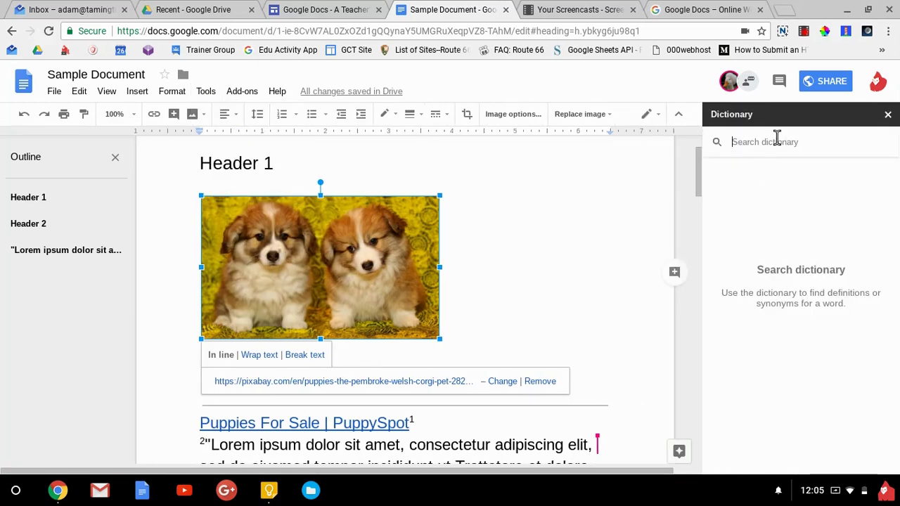
type("puppies")
key("Return")
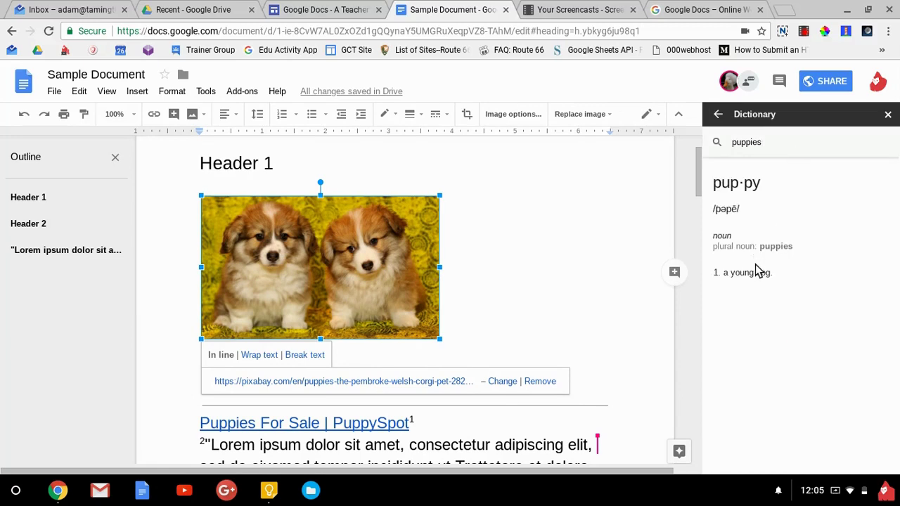
- Open the Keep notepad beside the document and browse through the saved notes
left_click(219, 94)
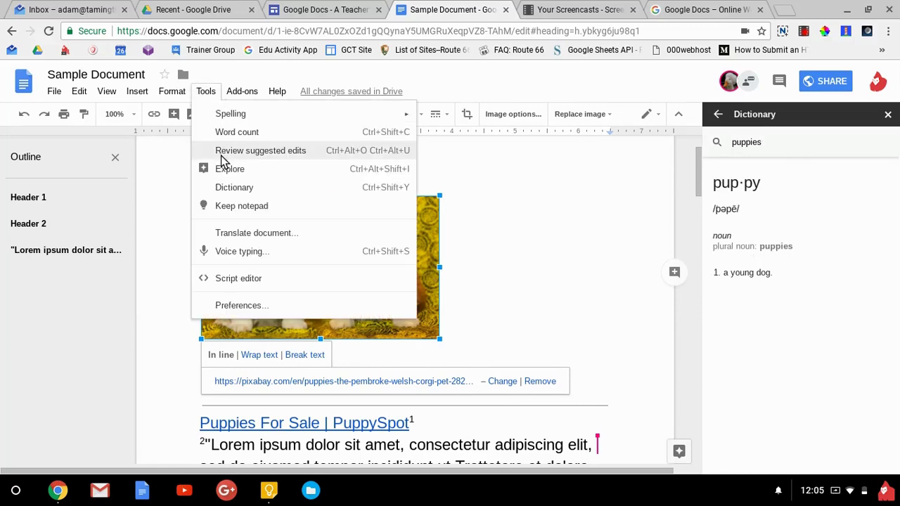
left_click(245, 208)
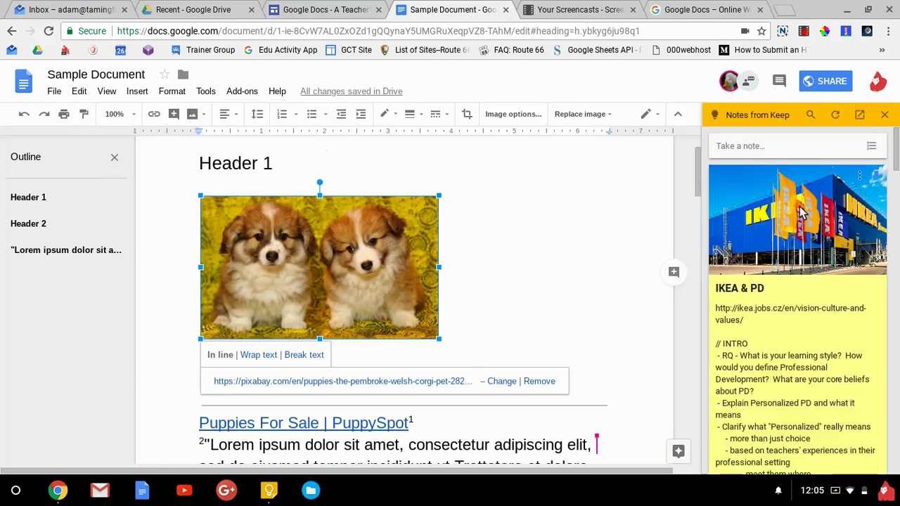
scroll(808, 218, "down", 2)
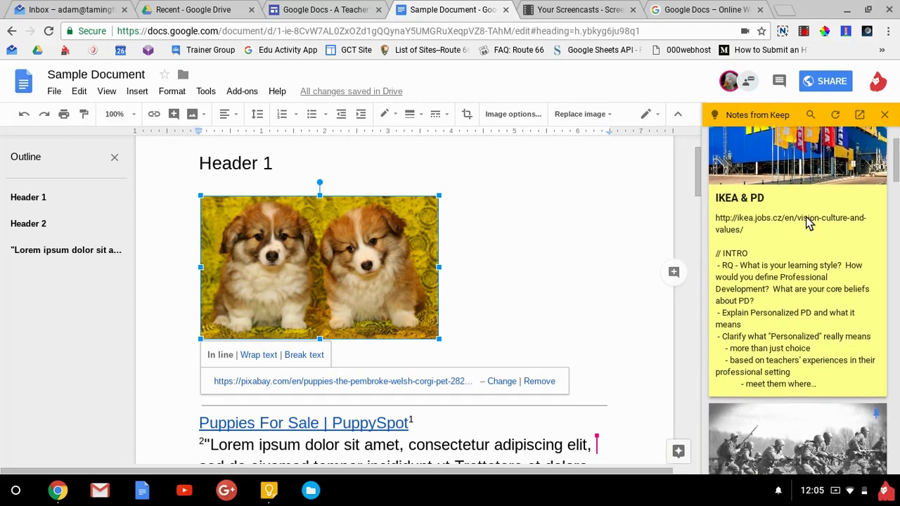
scroll(777, 269, "down", 5)
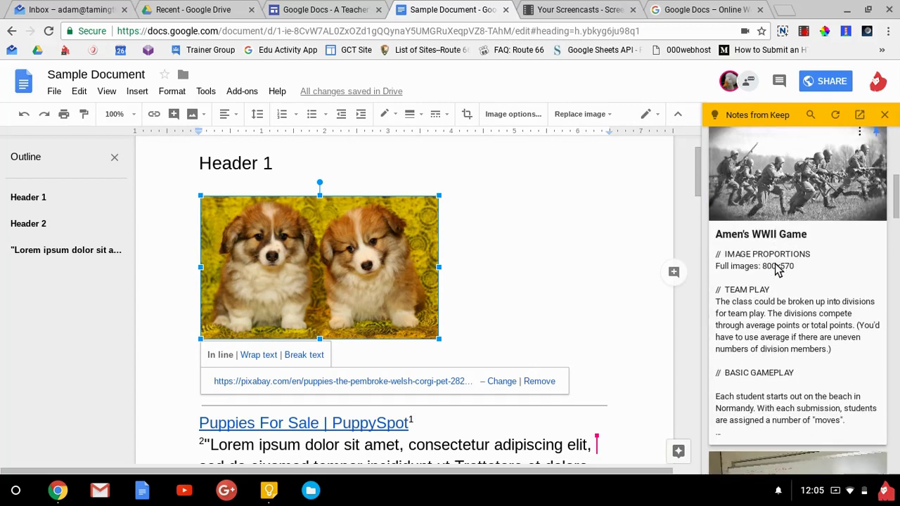
scroll(801, 290, "down", 10)
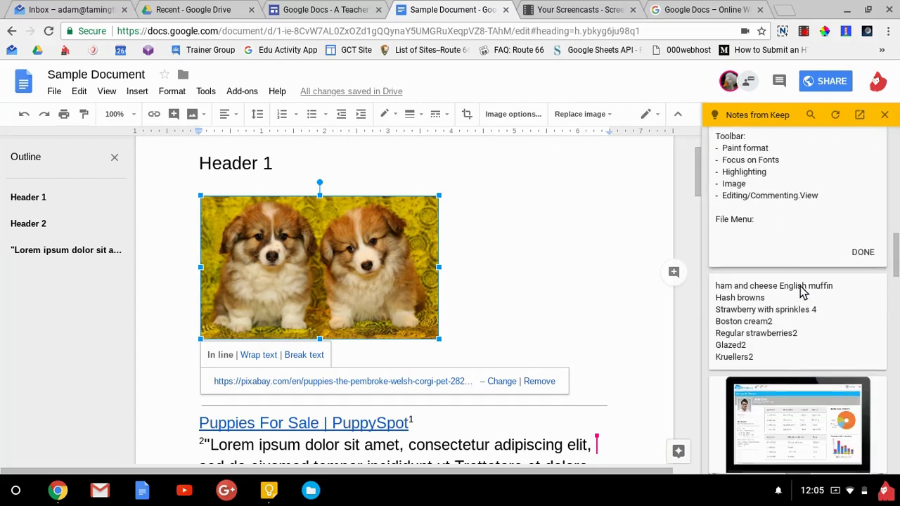
scroll(799, 286, "down", 8)
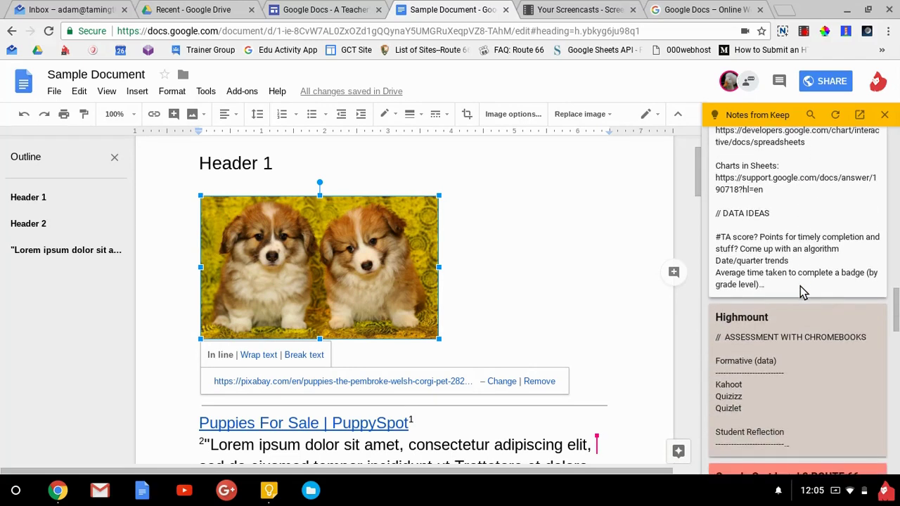
scroll(800, 286, "up", 10)
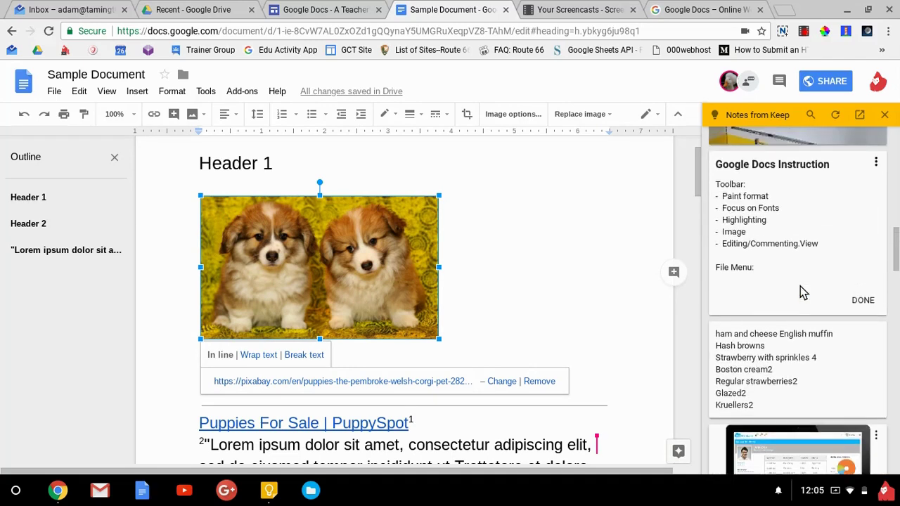
scroll(800, 286, "down", 1)
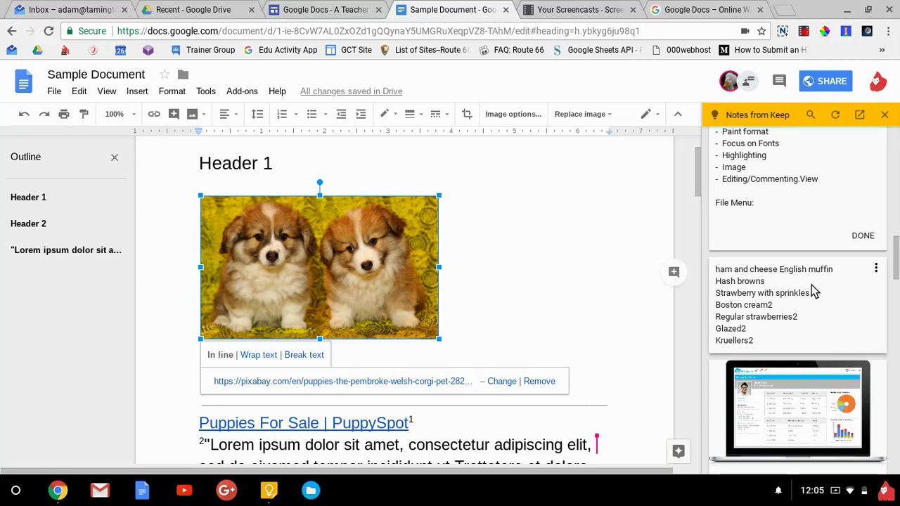
- Insert the Keep note beginning "ham and cheese English muffin" below the puppy image and look over the inserted lines
left_click(814, 292)
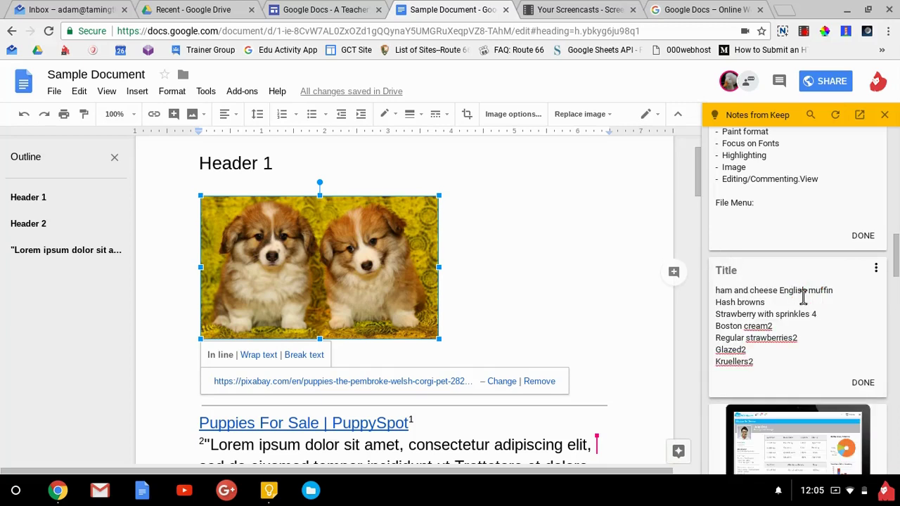
left_click(791, 272)
left_click_drag(792, 273, 558, 290)
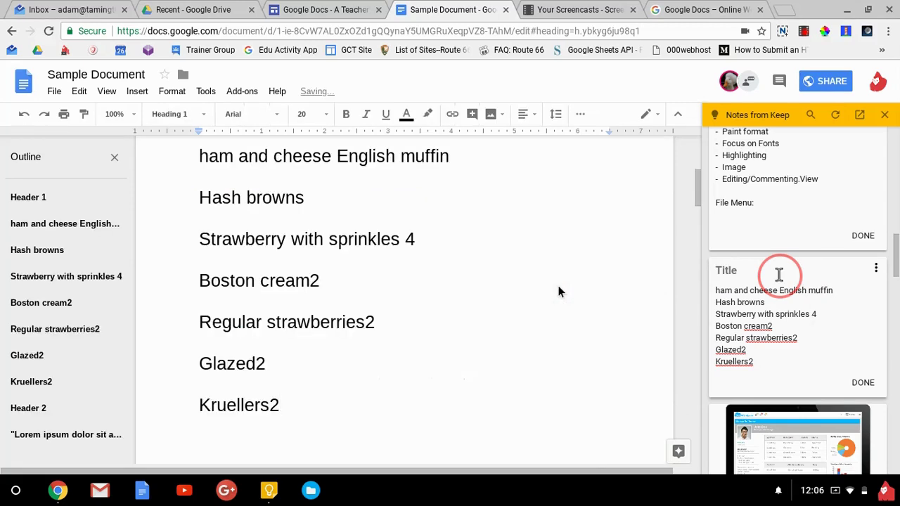
scroll(376, 315, "up", 3)
left_click(375, 315)
scroll(376, 317, "down", 5)
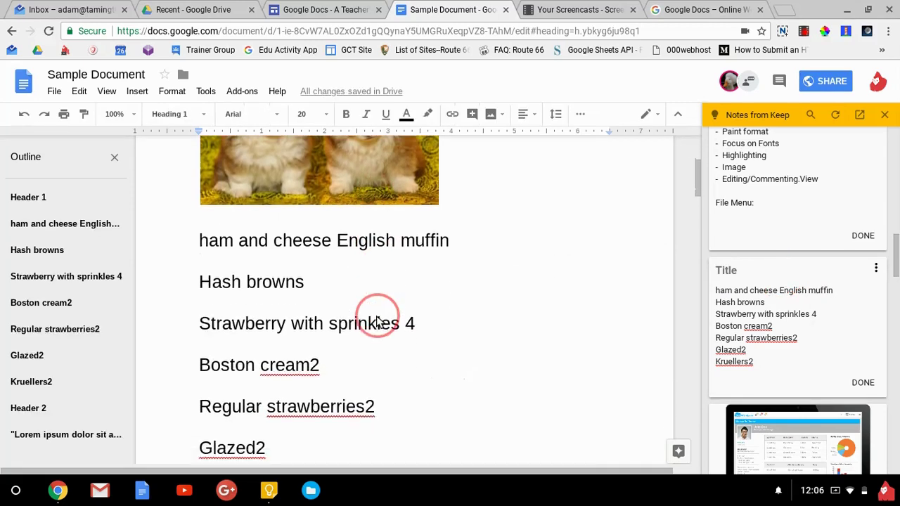
left_click(257, 295)
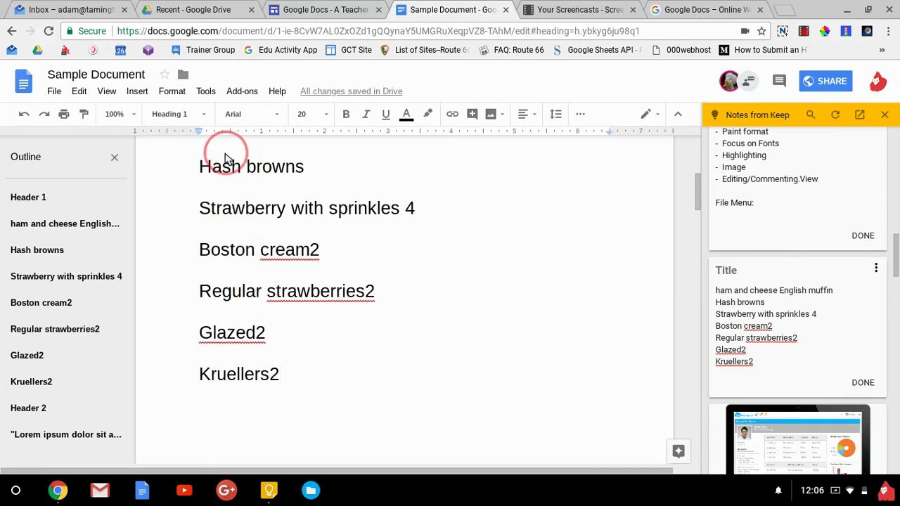
scroll(510, 350, "up", 3)
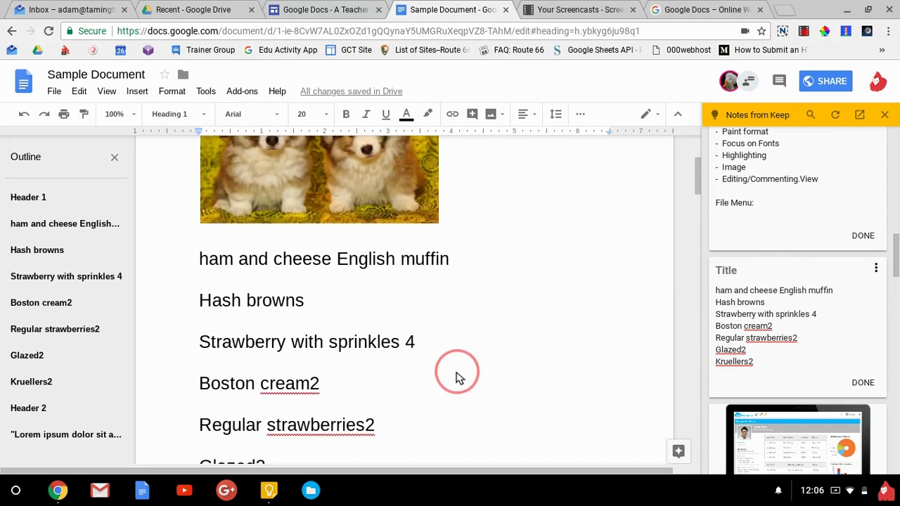
scroll(457, 375, "down", 2)
scroll(458, 375, "up", 5)
scroll(456, 378, "down", 2)
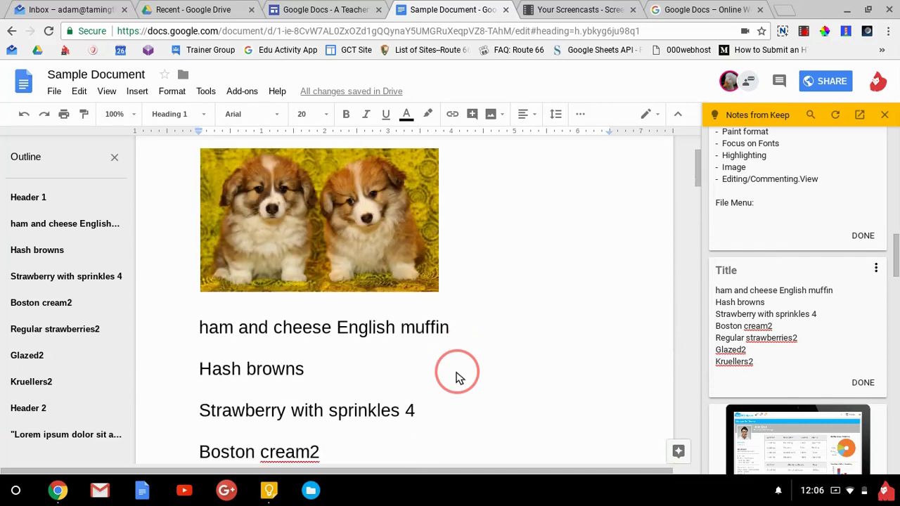
- Undo the insertion of the Keep note and close the Keep notepad
key("ctrl+z")
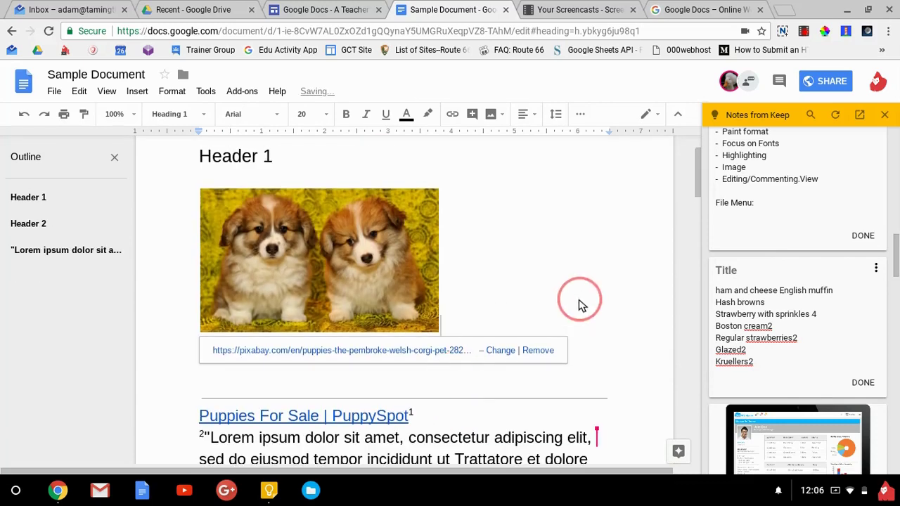
left_click(885, 115)
- Look through the languages offered for a translated copy of the document, then leave without translating
left_click(205, 92)
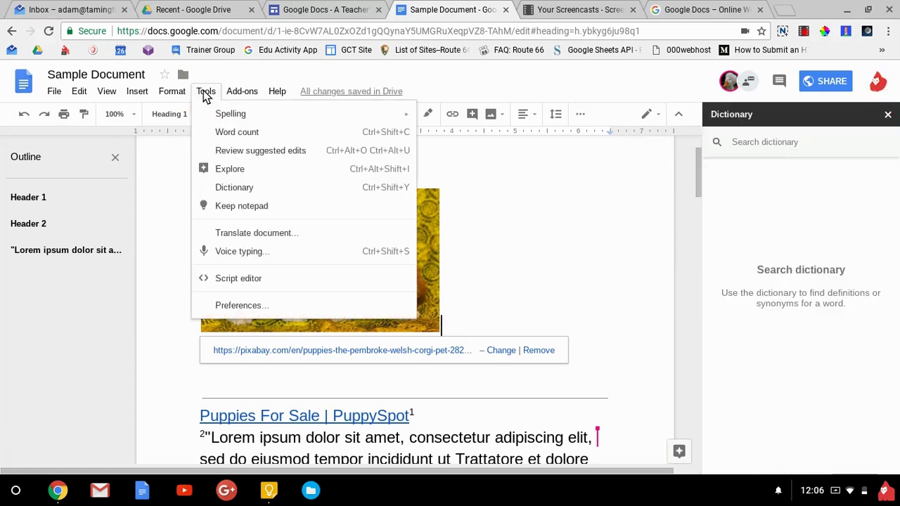
left_click(302, 235)
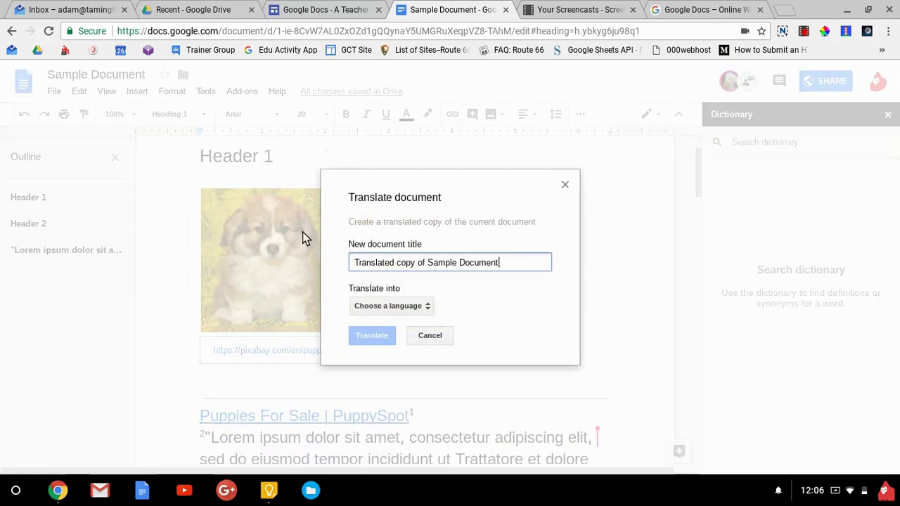
left_click(401, 305)
scroll(401, 377, "down", 6)
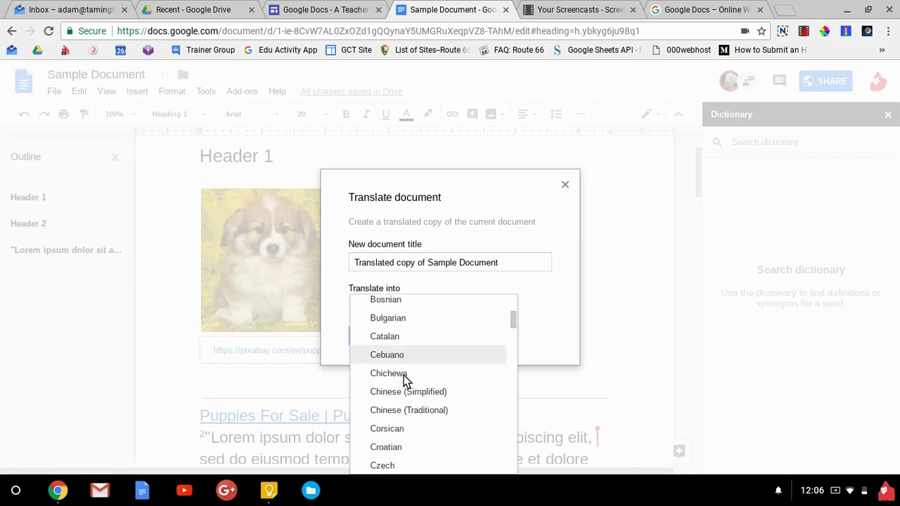
left_click(545, 307)
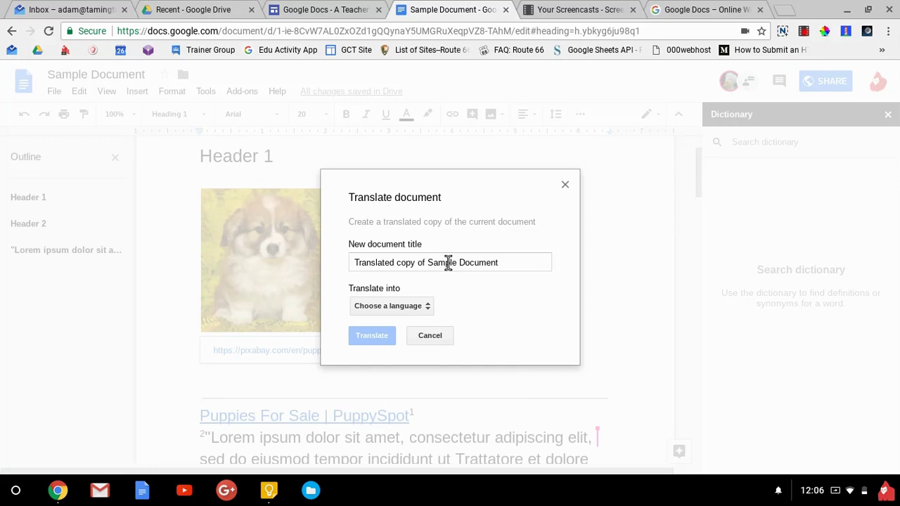
left_click(435, 335)
- Dictate three short paragraphs about voice typing in English (US) on the empty line below the puppy image, then stop listening
left_click(206, 91)
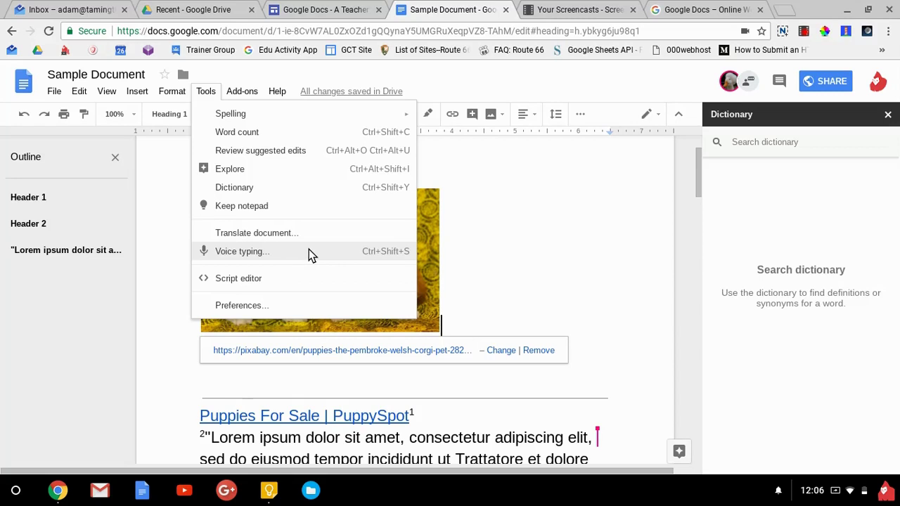
left_click(366, 389)
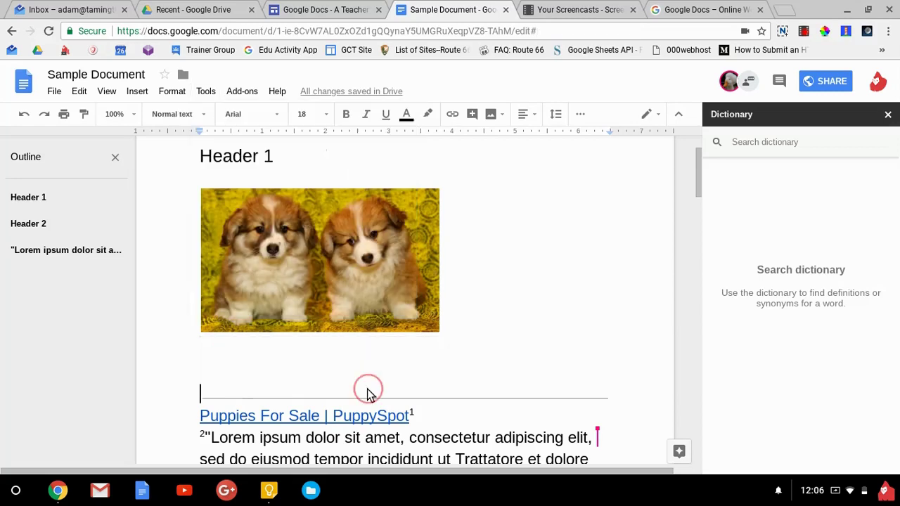
key("ctrl+alt+1")
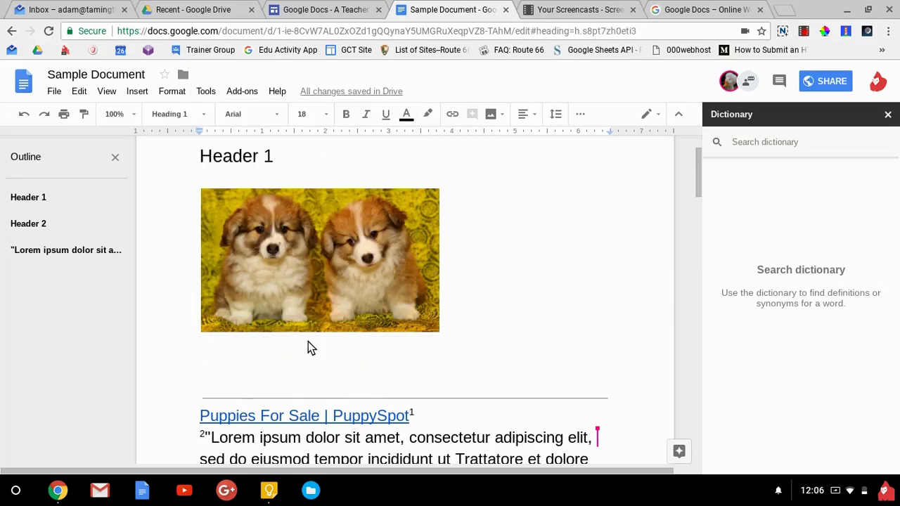
left_click(206, 91)
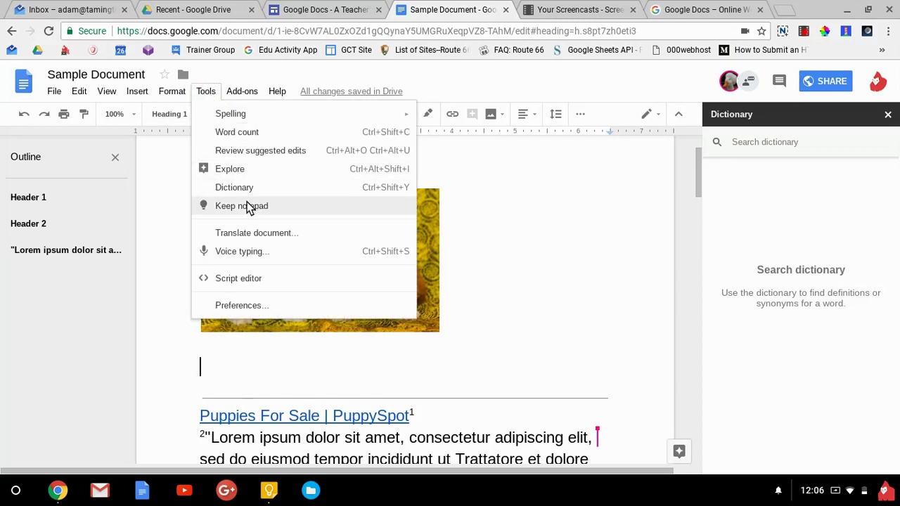
left_click(251, 257)
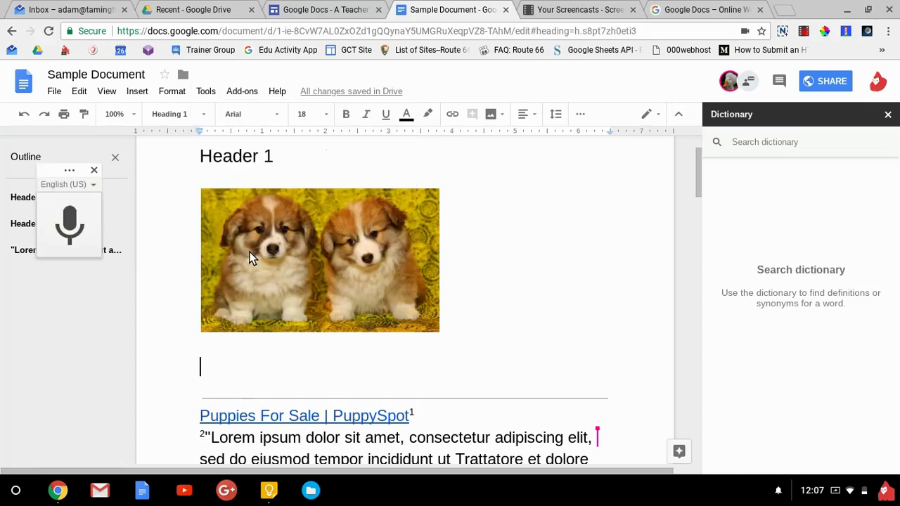
left_click(69, 220)
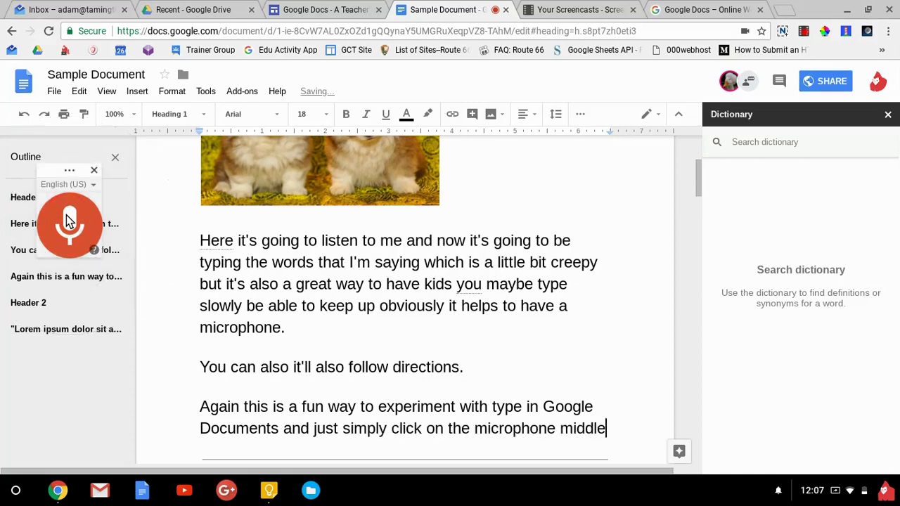
left_click(68, 219)
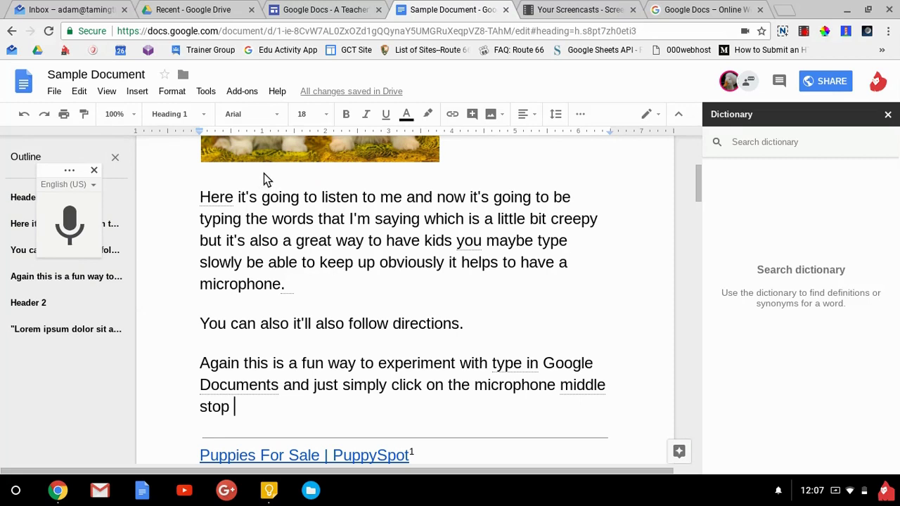
scroll(422, 286, "down", 1)
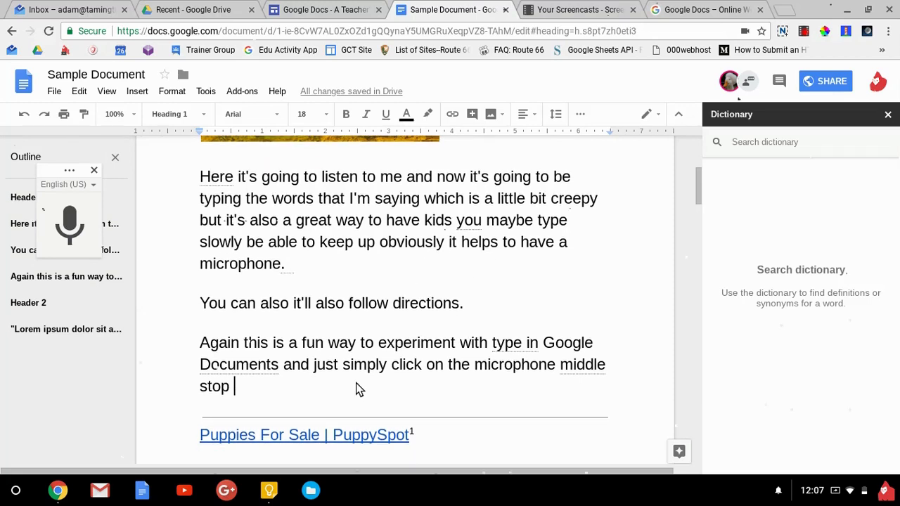
- Close the dictionary and review the document's automatic correction and substitution preferences without changing them
left_click(887, 114)
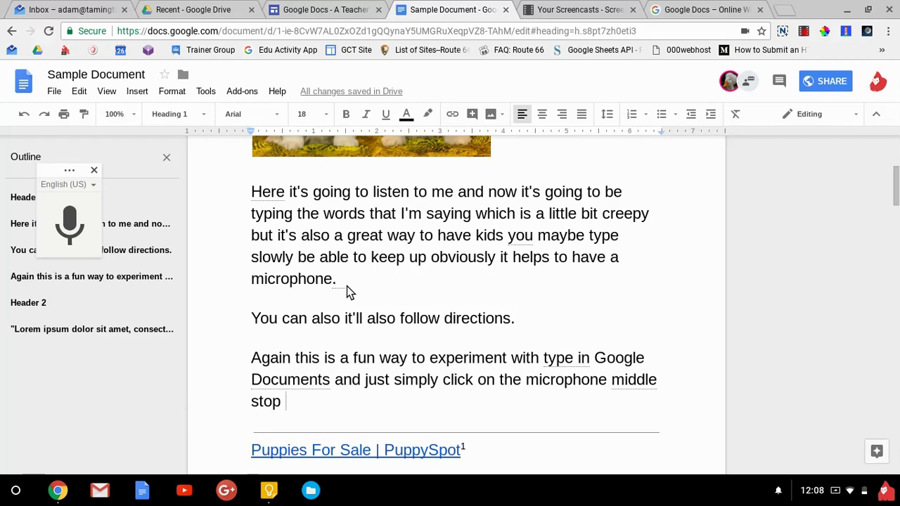
left_click(209, 93)
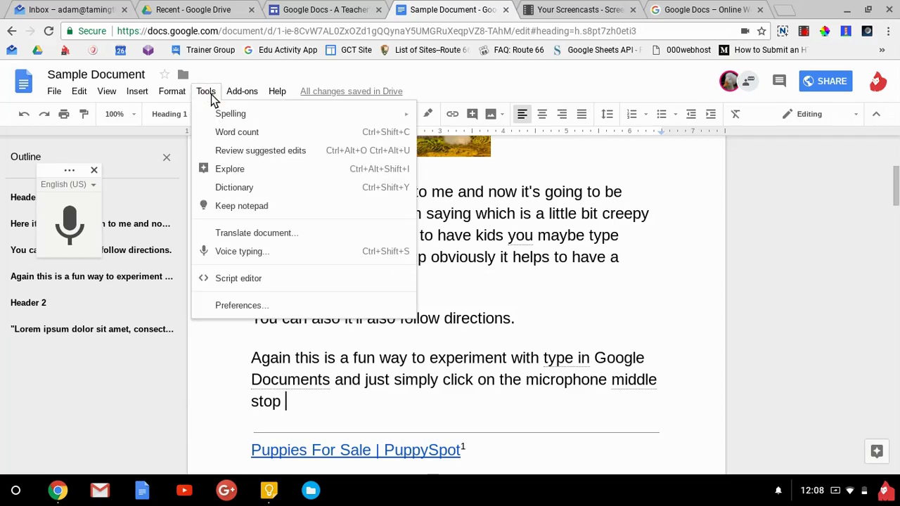
left_click(306, 305)
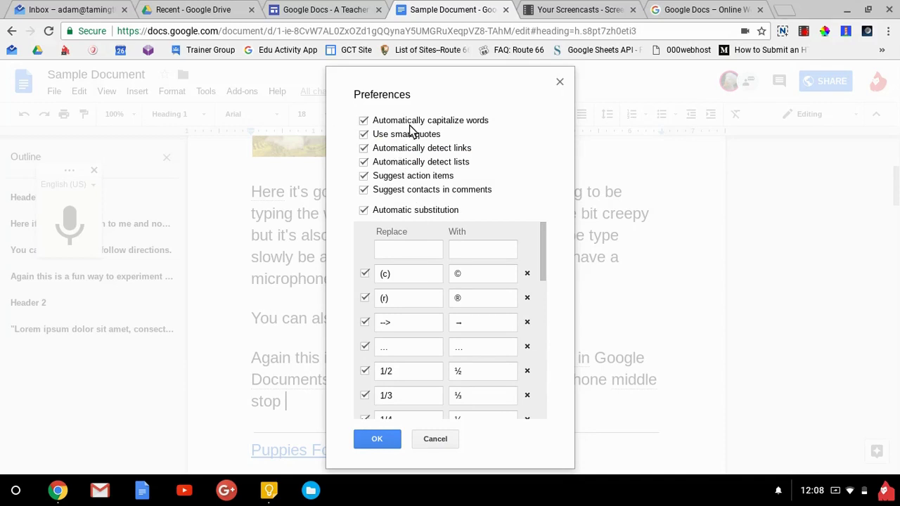
left_click(434, 441)
- Show the add-on options available for the document
scroll(305, 246, "up", 5)
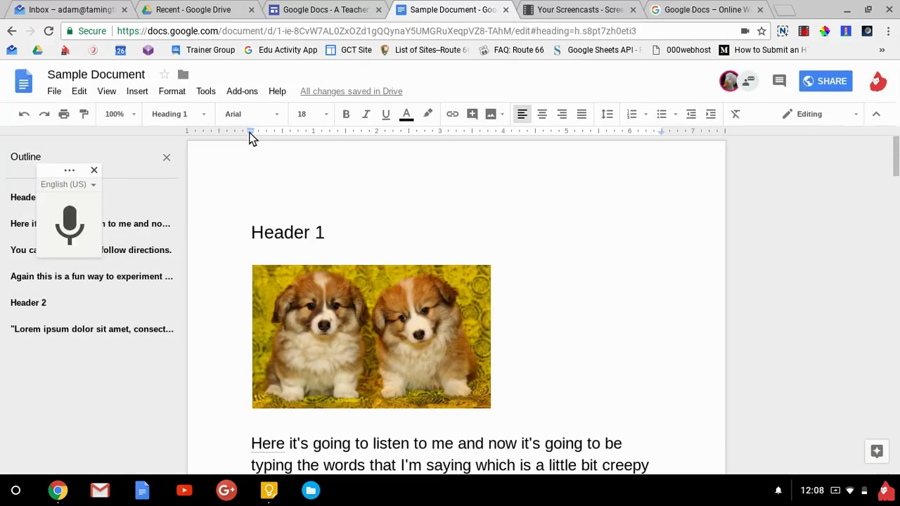
left_click(205, 91)
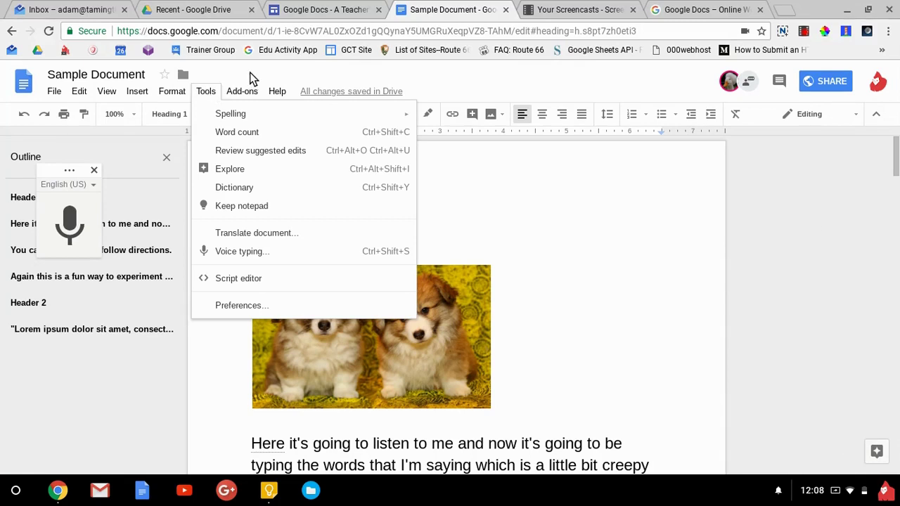
left_click(241, 92)
left_click(243, 91)
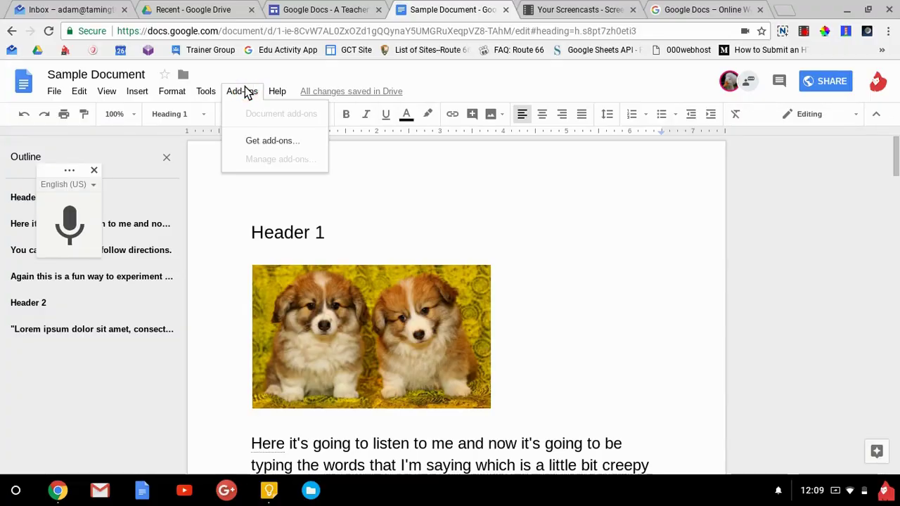